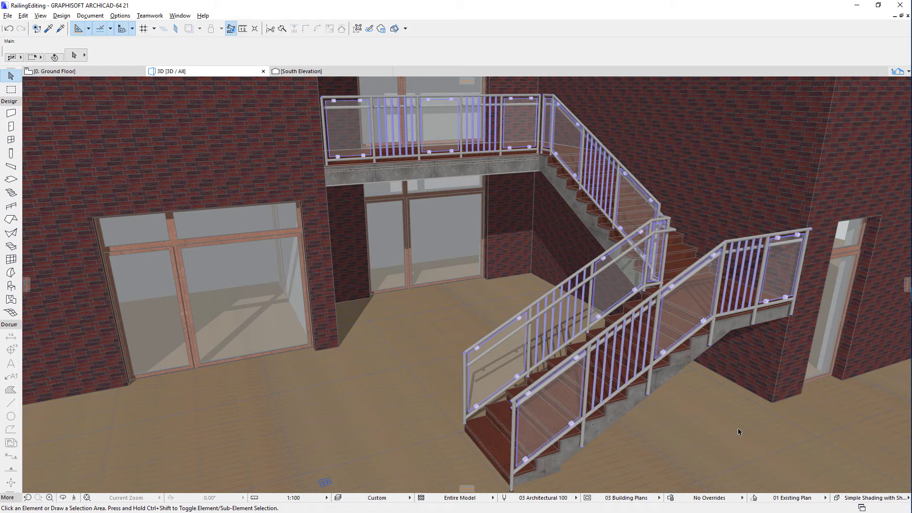
Put the stair railing in Railing Edit Mode with the surrounding Environment hidden
{"action": "left_click", "coordinate": [572, 280]}
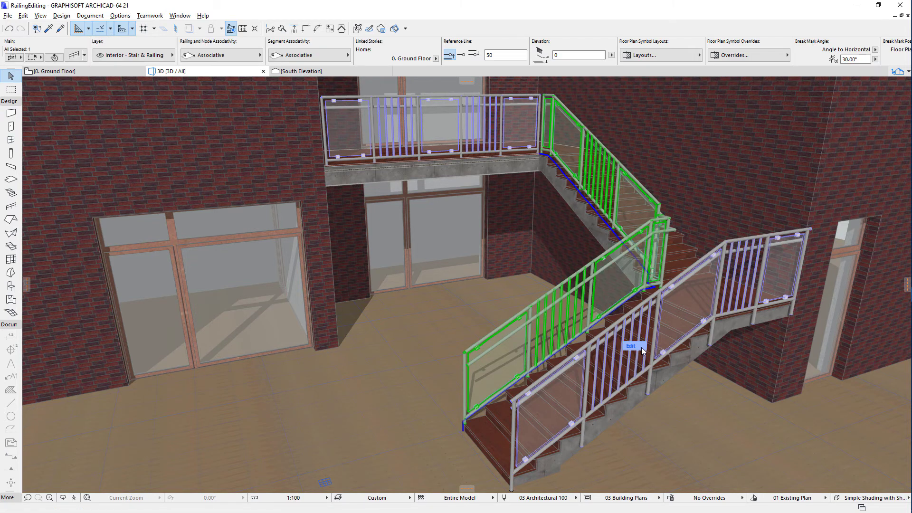
{"action": "left_click", "coordinate": [642, 347]}
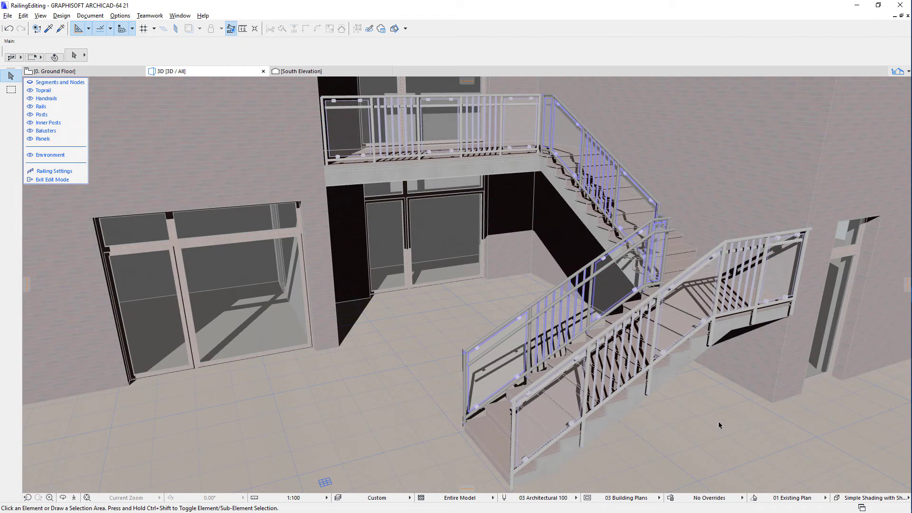
{"action": "right_click", "coordinate": [241, 73]}
{"action": "mouse_move", "coordinate": [281, 79]}
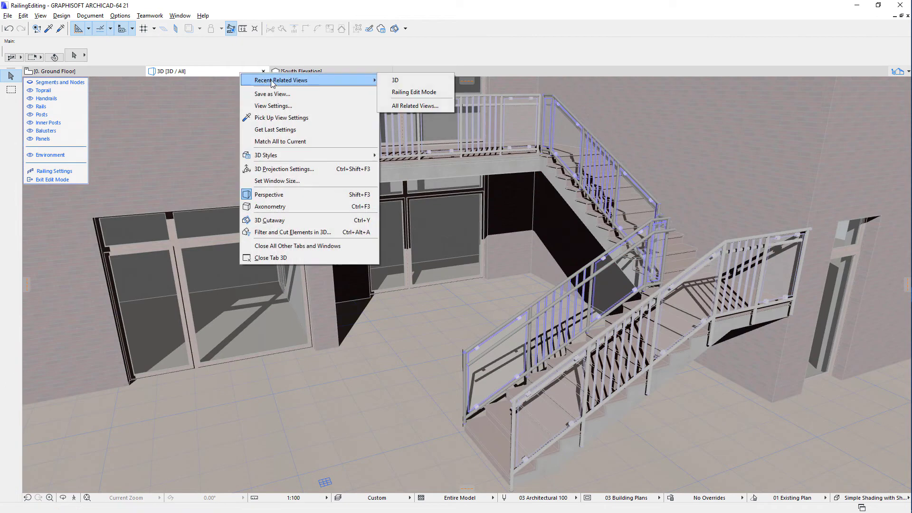
{"action": "left_click", "coordinate": [401, 93]}
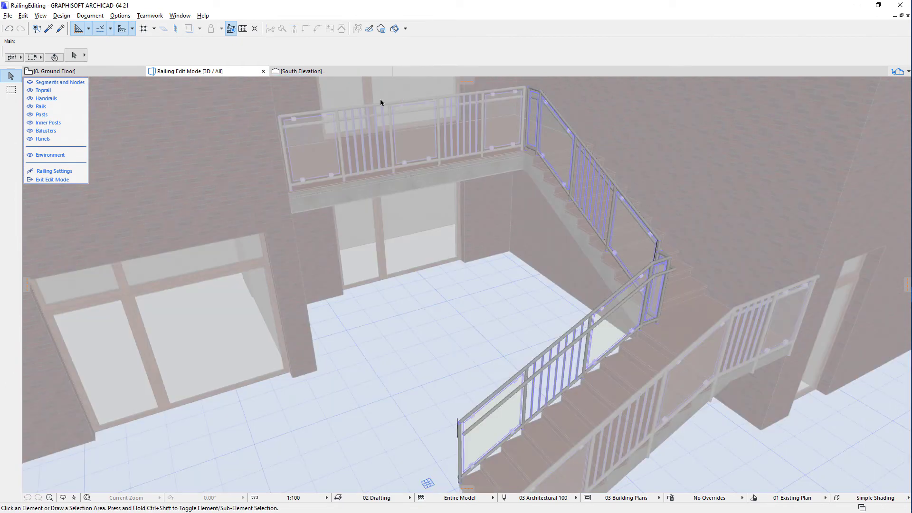
{"action": "left_click", "coordinate": [77, 155]}
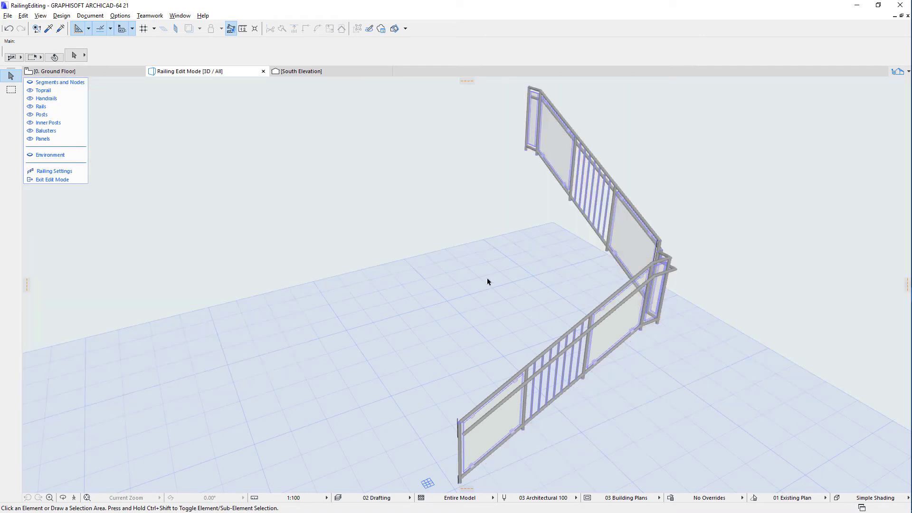
Select a toprail segment of the railing and bring up its context actions
{"action": "left_click", "coordinate": [76, 90]}
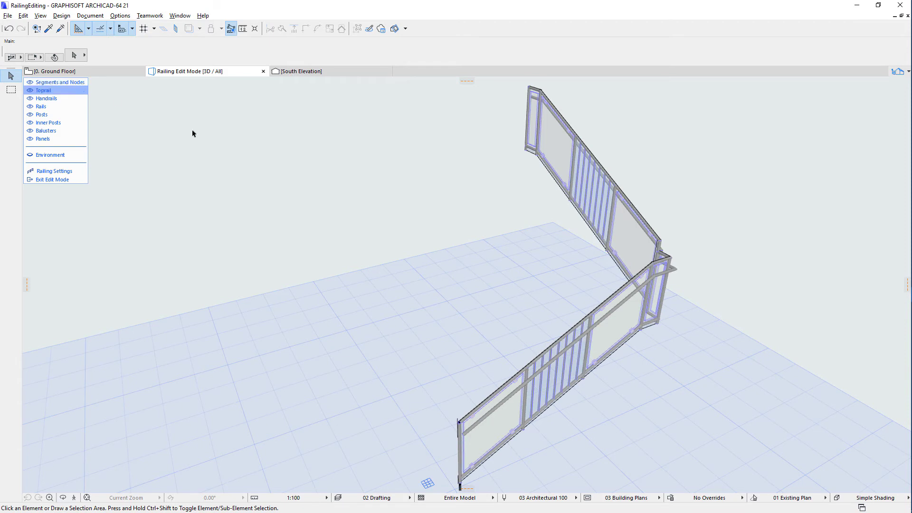
{"action": "left_click", "coordinate": [648, 331]}
{"action": "right_click", "coordinate": [695, 246]}
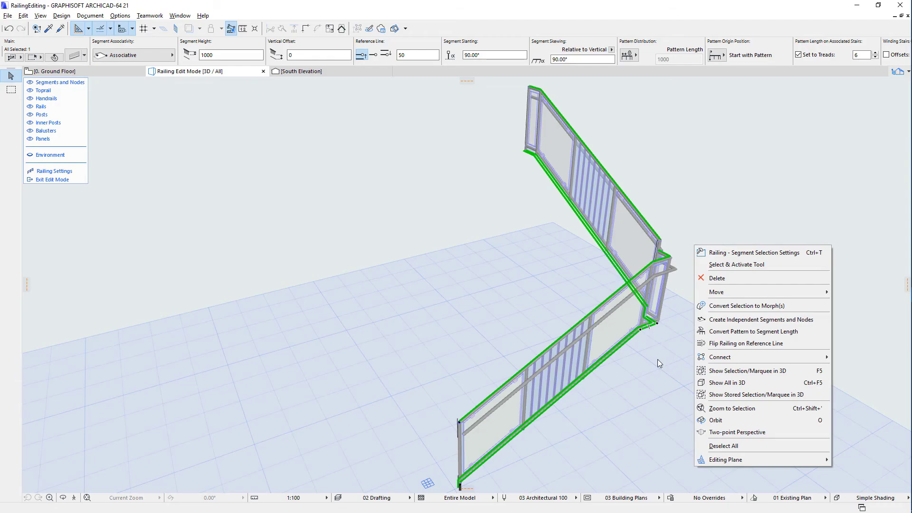
Check the railing on the Ground Floor plan, then return to the Railing Edit Mode 3D view
{"action": "left_click", "coordinate": [657, 362]}
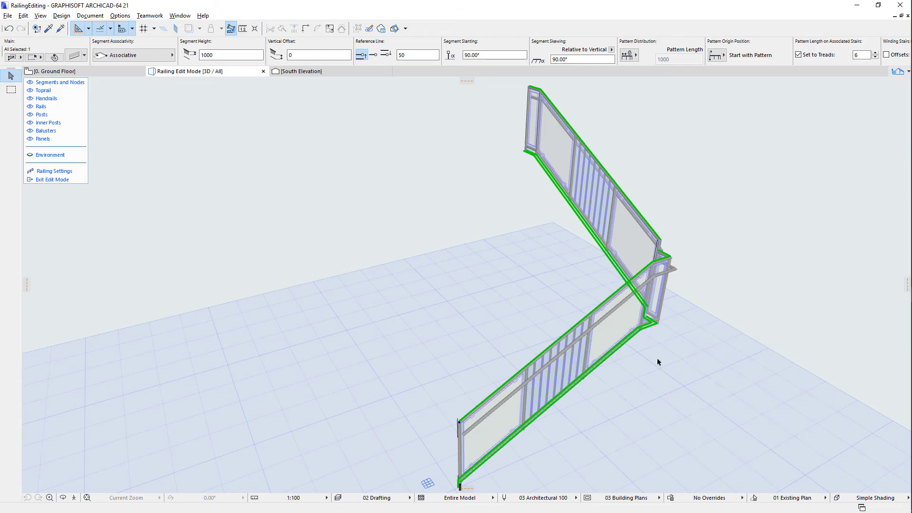
{"action": "left_click", "coordinate": [658, 362]}
{"action": "left_click", "coordinate": [116, 70]}
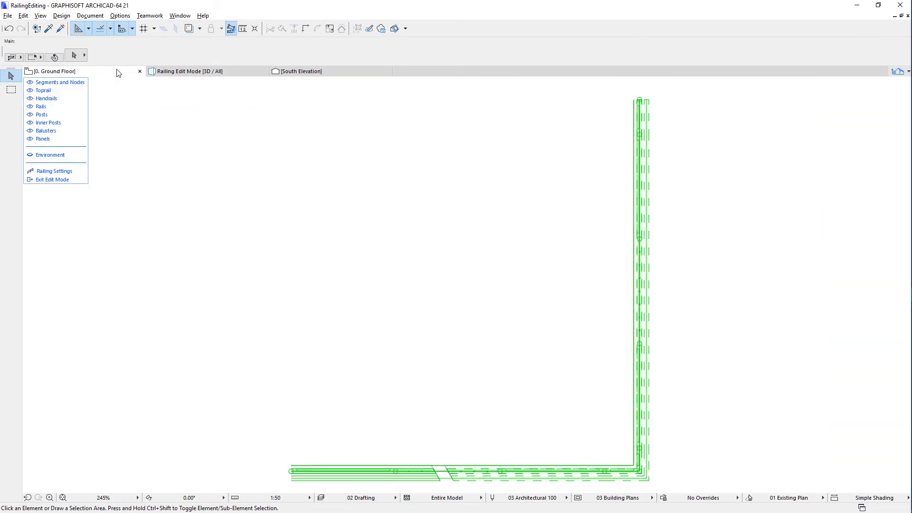
{"action": "left_click", "coordinate": [57, 180]}
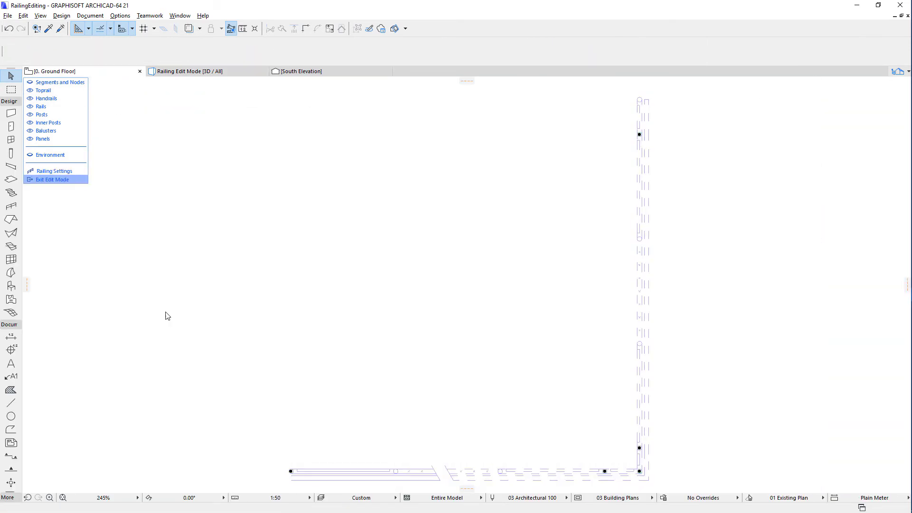
{"action": "left_click", "coordinate": [220, 382]}
{"action": "left_click", "coordinate": [294, 474]}
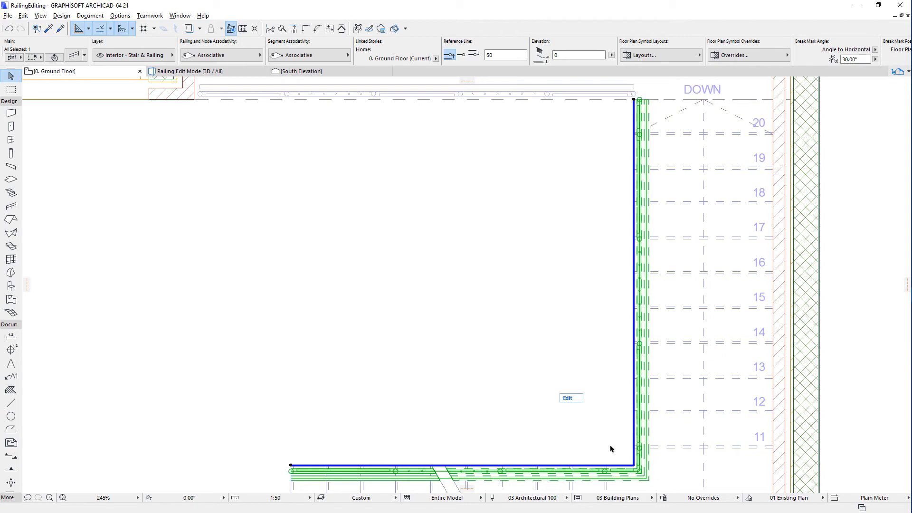
{"action": "left_click", "coordinate": [428, 331]}
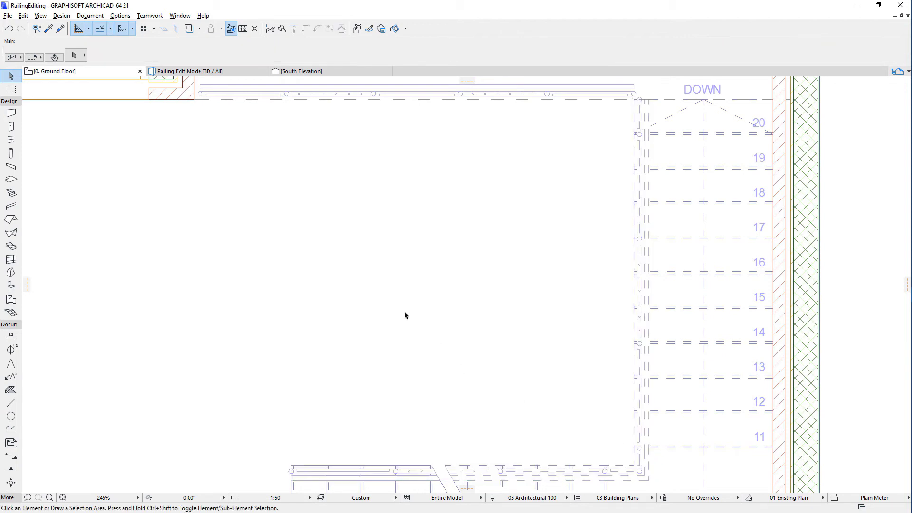
{"action": "left_click", "coordinate": [209, 72]}
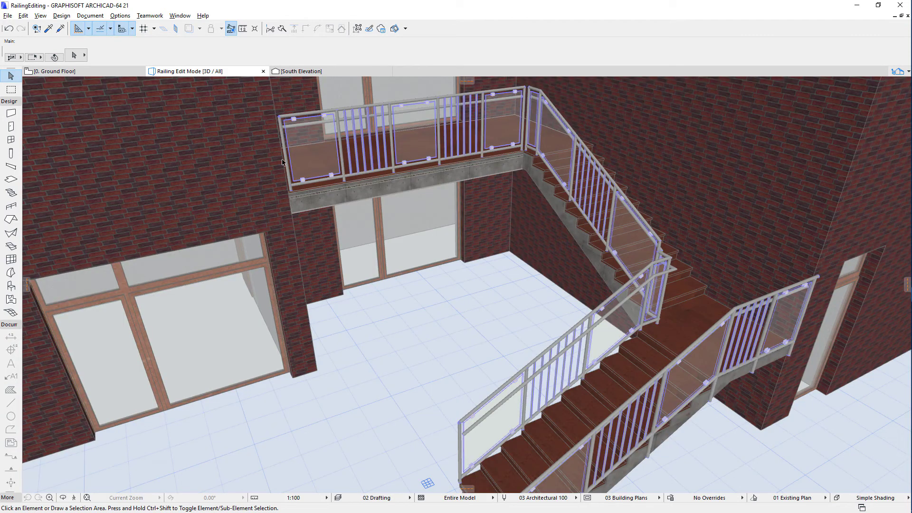
Edit the lower stair railing with only Segments and Nodes shown, then clear the selection
{"action": "left_click", "coordinate": [561, 363]}
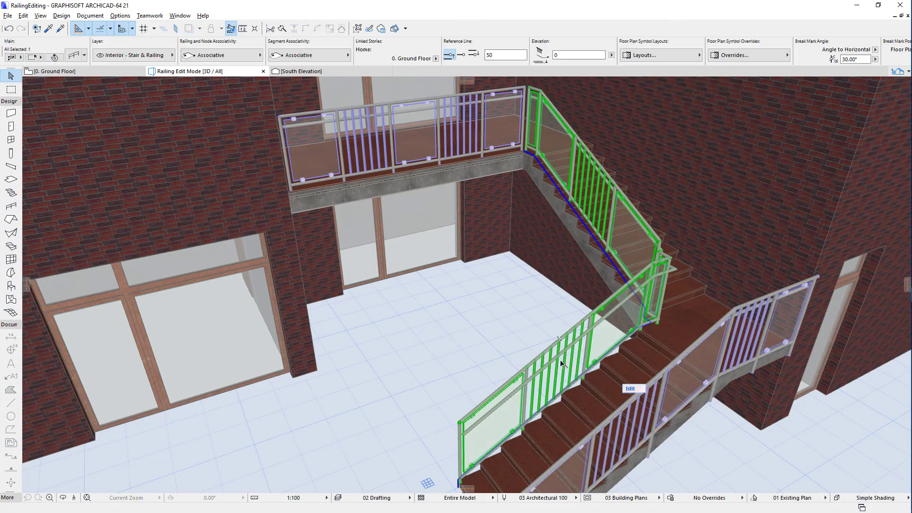
{"action": "left_click", "coordinate": [630, 389]}
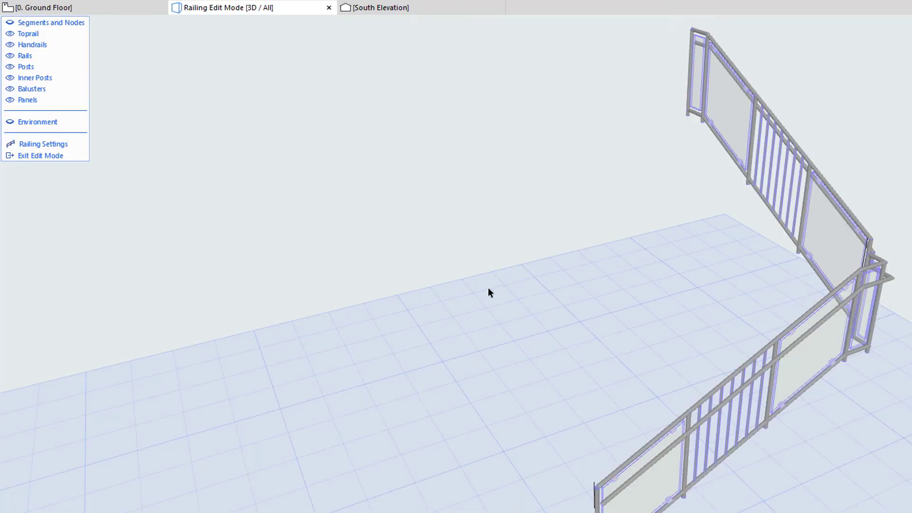
{"action": "left_click", "coordinate": [56, 23]}
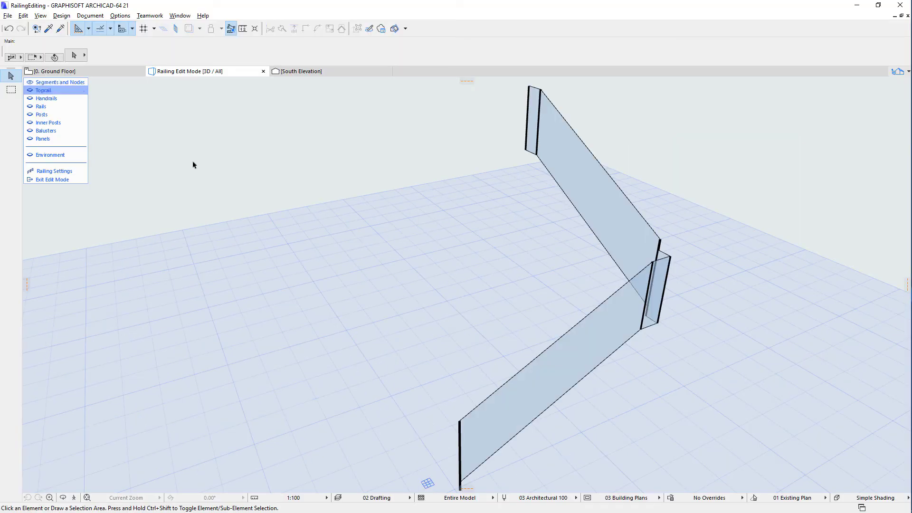
{"action": "left_click", "coordinate": [569, 334]}
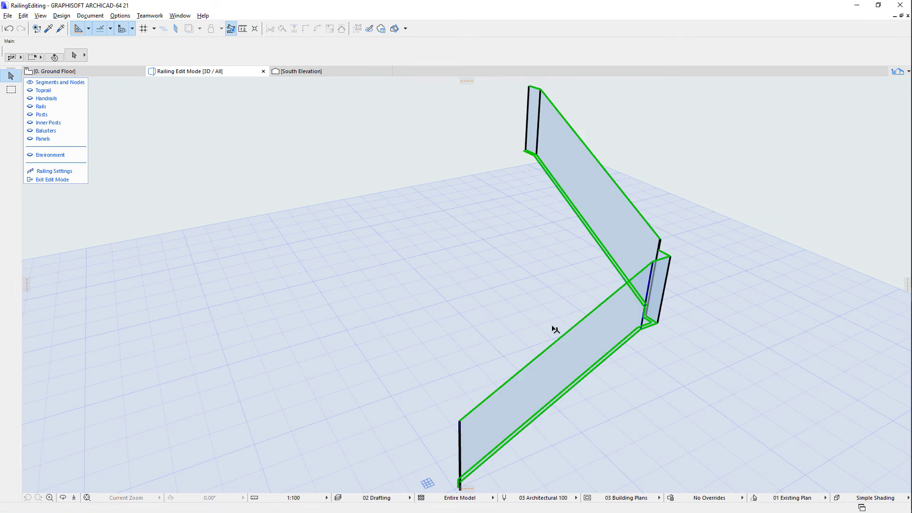
{"action": "left_click", "coordinate": [490, 291]}
{"action": "left_click", "coordinate": [459, 433]}
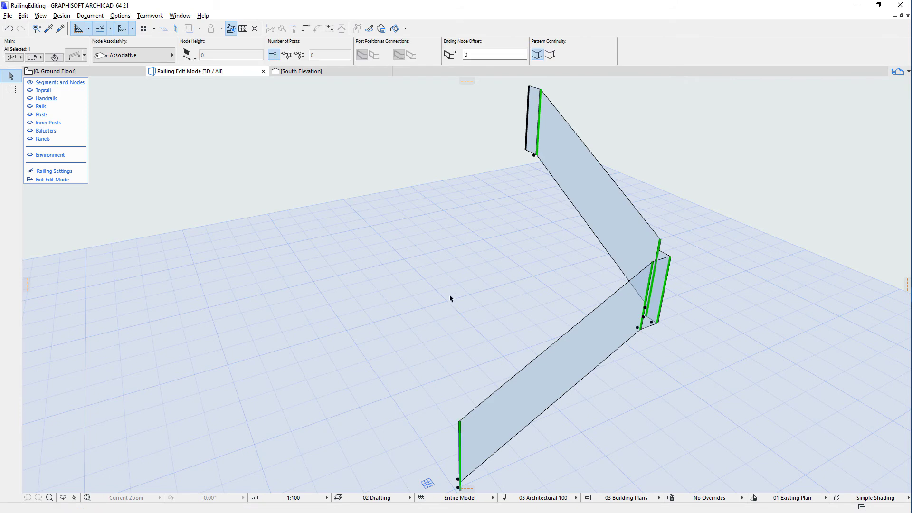
{"action": "key", "text": "Escape"}
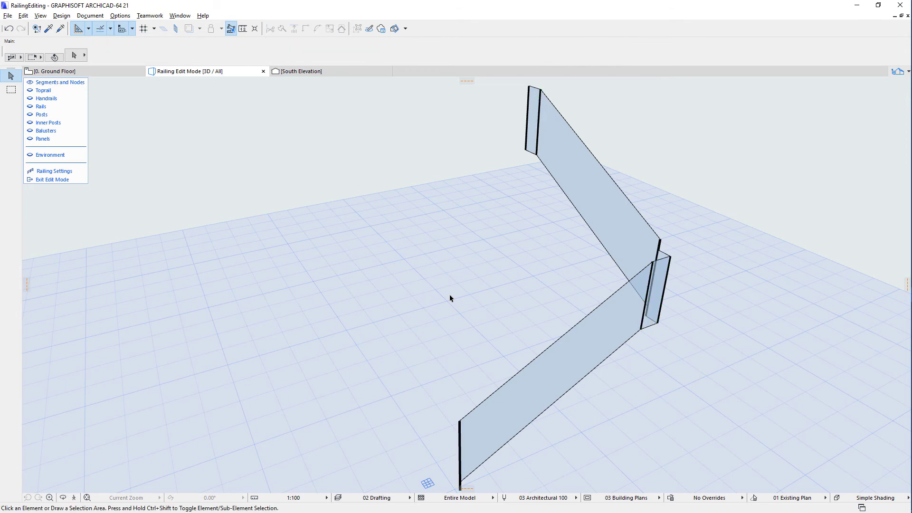
{"action": "left_click", "coordinate": [597, 316]}
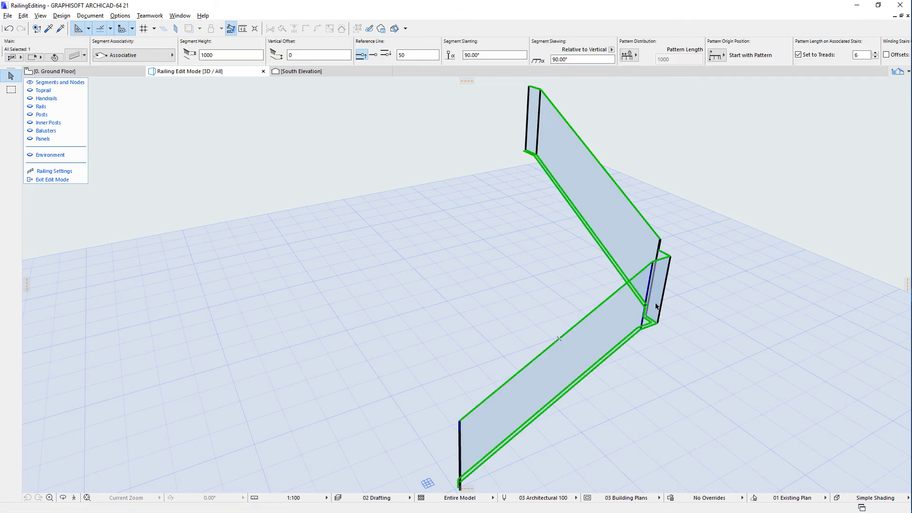
{"action": "right_click", "coordinate": [698, 244]}
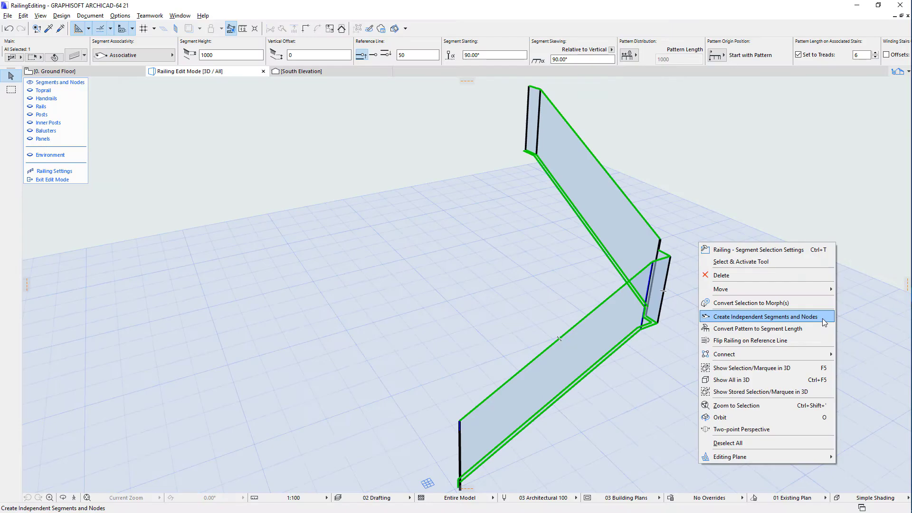
{"action": "left_click", "coordinate": [827, 262]}
{"action": "left_click", "coordinate": [759, 330]}
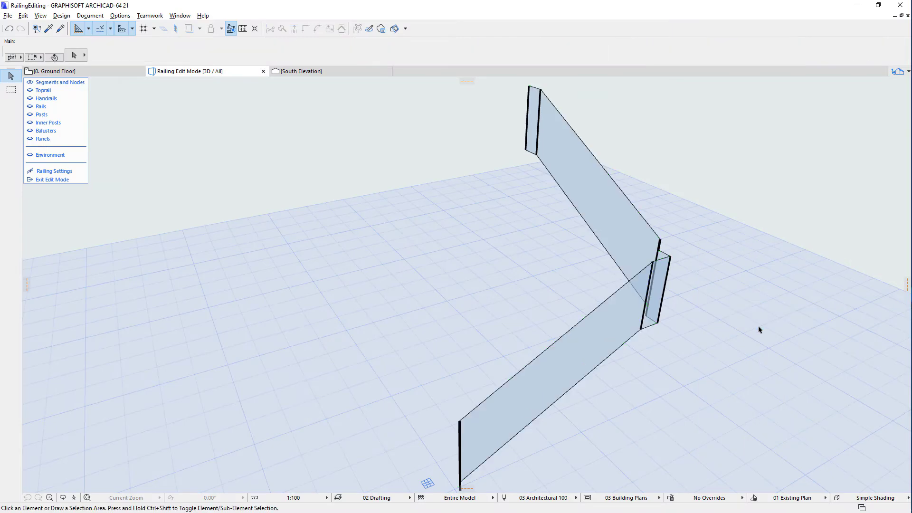
{"action": "left_click", "coordinate": [585, 318]}
{"action": "left_click", "coordinate": [554, 314]}
{"action": "left_click", "coordinate": [9, 29]}
Make the selected railing nodes independent
{"action": "left_click", "coordinate": [561, 287]}
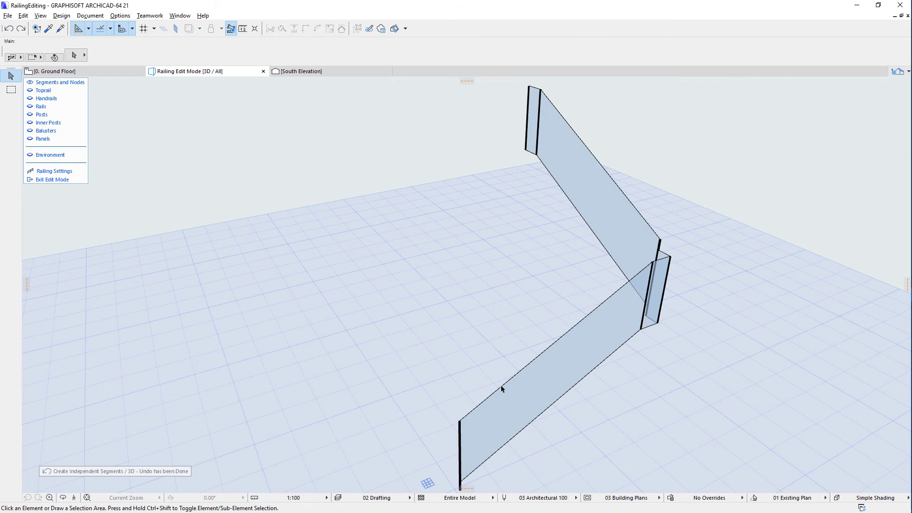
{"action": "right_click", "coordinate": [406, 259]}
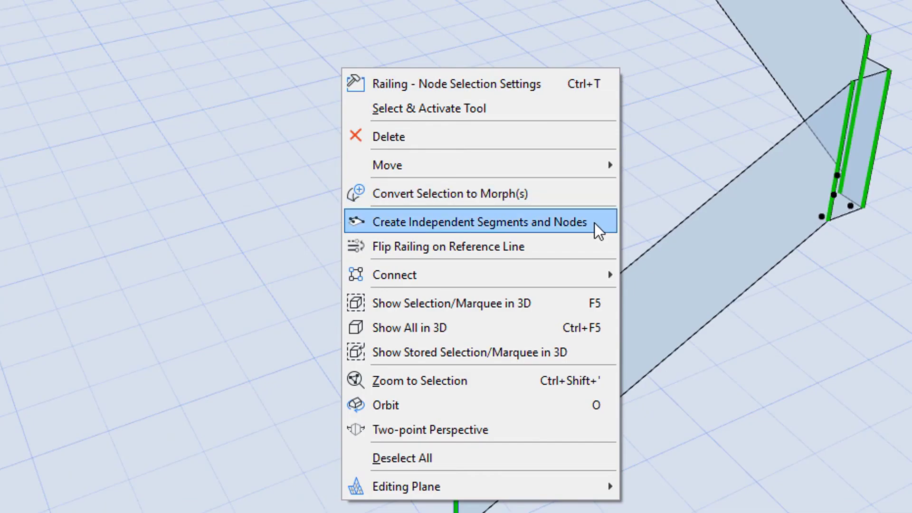
{"action": "left_click", "coordinate": [595, 224]}
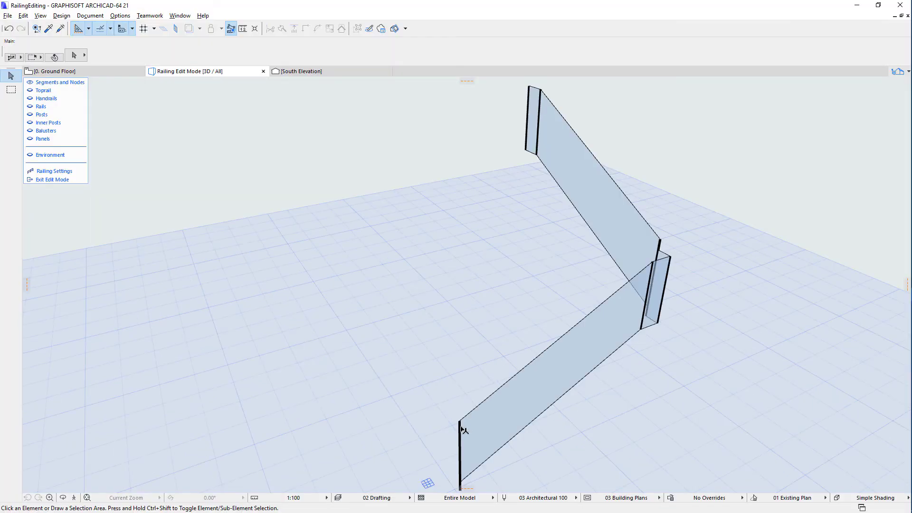
{"action": "left_click", "coordinate": [460, 435]}
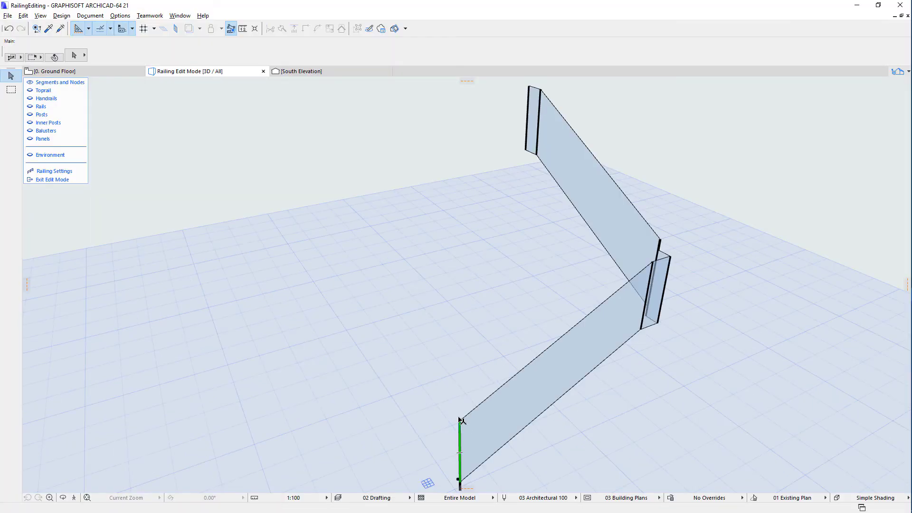
{"action": "left_click", "coordinate": [413, 325]}
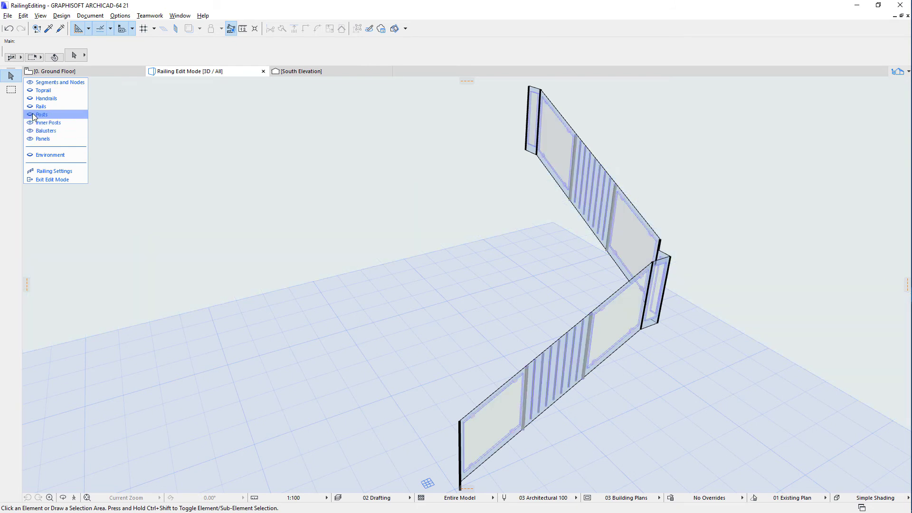
Show the toprails again and give the lower segment the Balusters Only pattern
{"action": "left_click", "coordinate": [29, 90]}
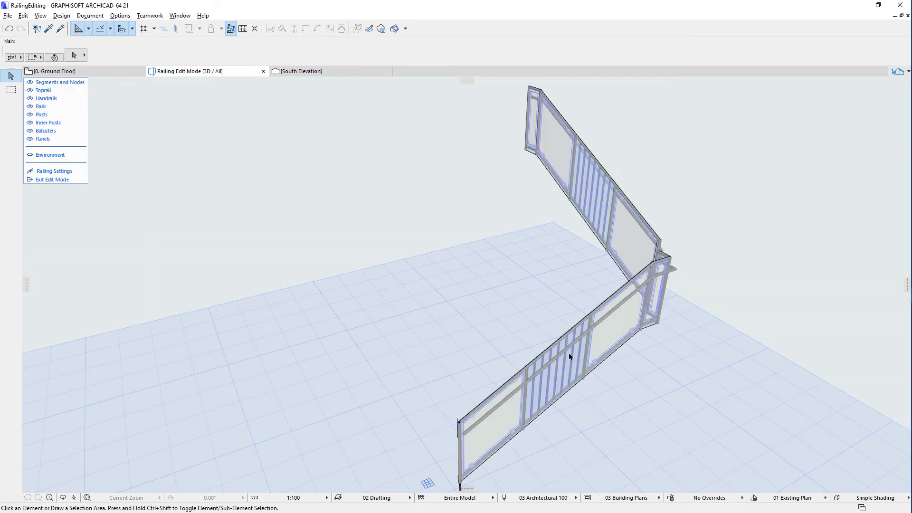
{"action": "left_click", "coordinate": [627, 347]}
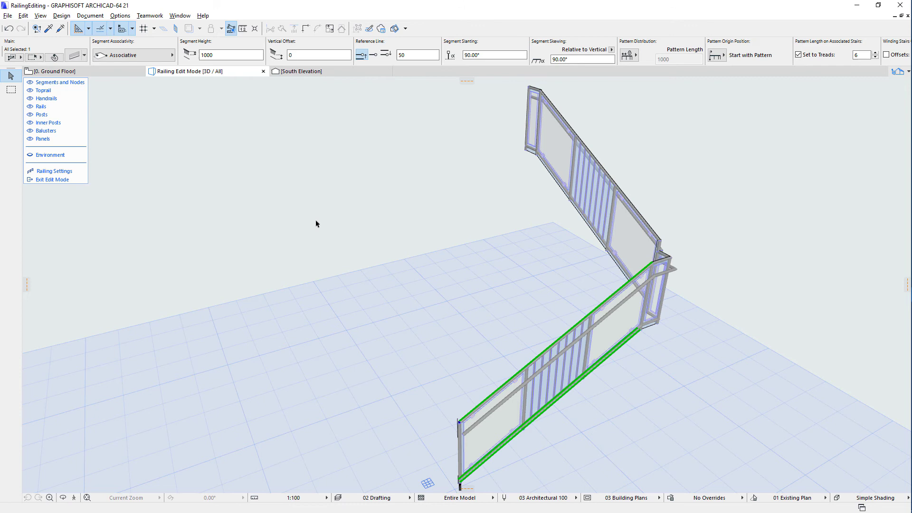
{"action": "left_click", "coordinate": [85, 57]}
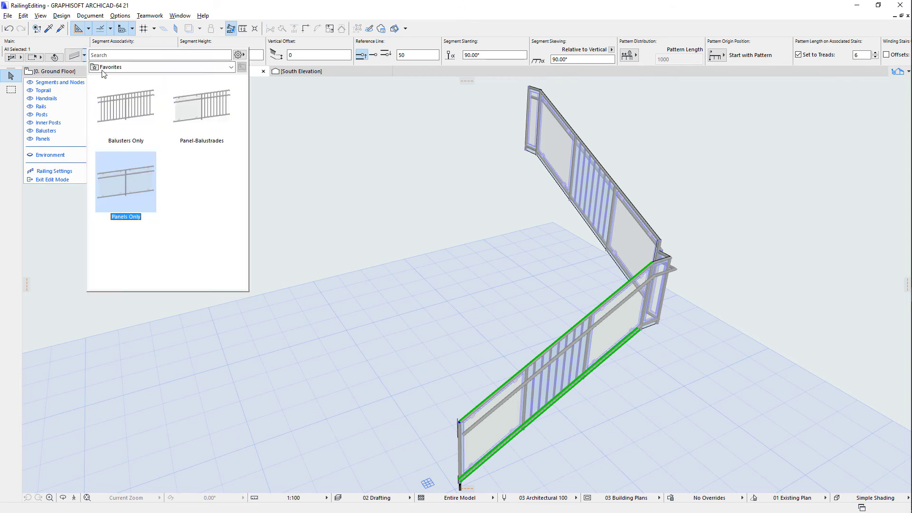
{"action": "left_click", "coordinate": [133, 115]}
{"action": "left_click", "coordinate": [422, 227]}
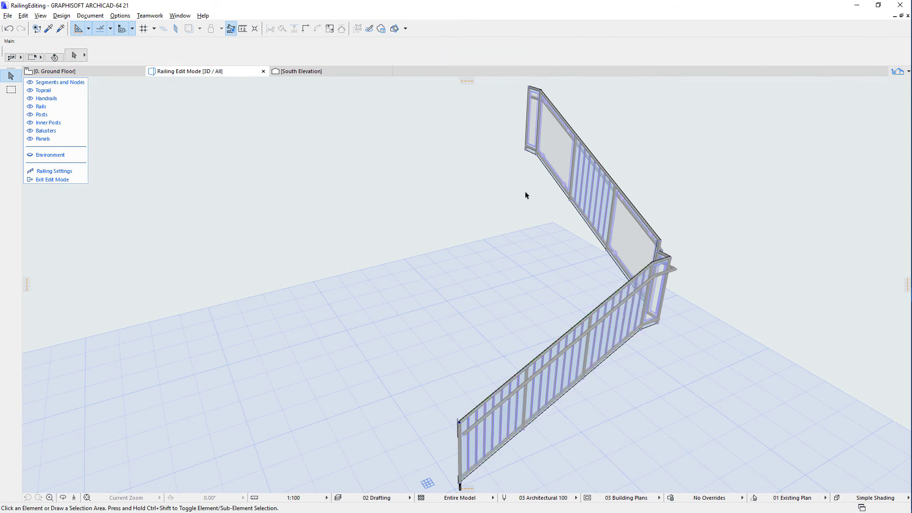
Give the upper segment the Panels Only pattern and deselect it
{"action": "left_click", "coordinate": [554, 179]}
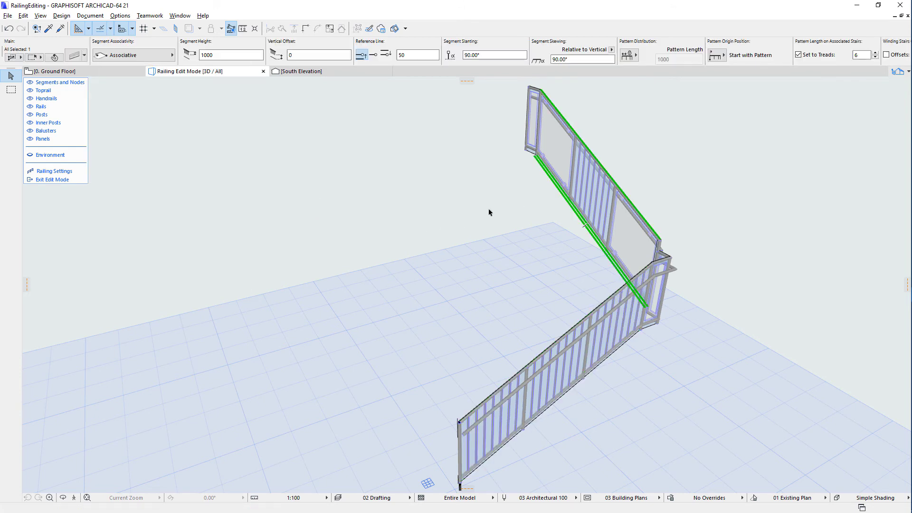
{"action": "left_click", "coordinate": [84, 55]}
{"action": "left_click", "coordinate": [127, 182]}
{"action": "left_click", "coordinate": [448, 303]}
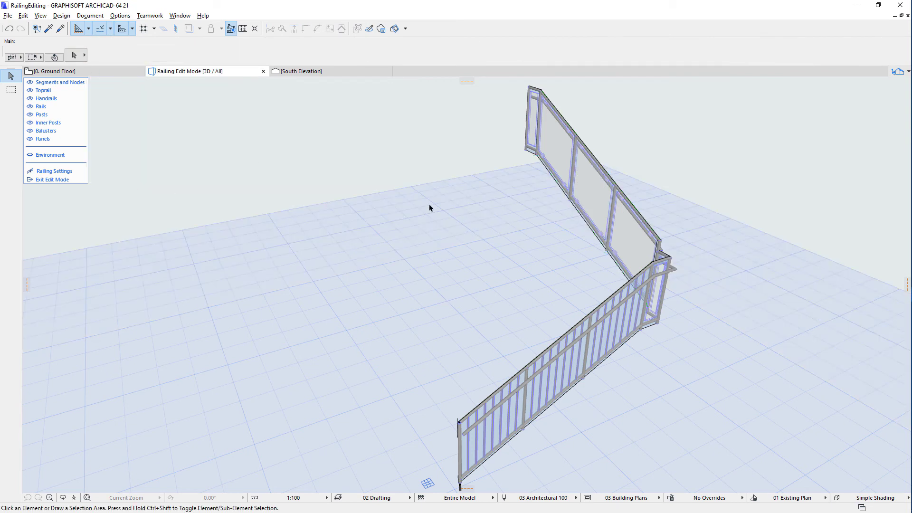
Hide Segments and Nodes and switch the upper panels to Aluminum Panel 50 mm Side Fixing
{"action": "left_click", "coordinate": [80, 85]}
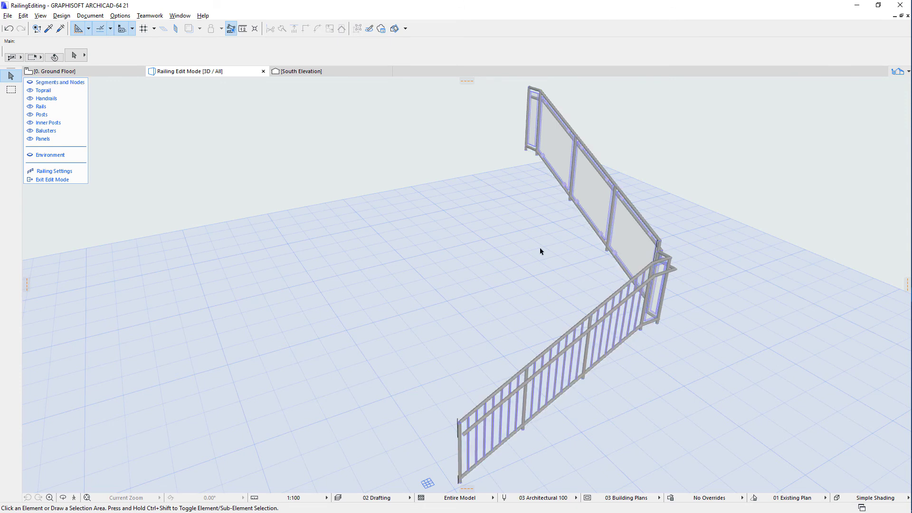
{"action": "left_click", "coordinate": [613, 226]}
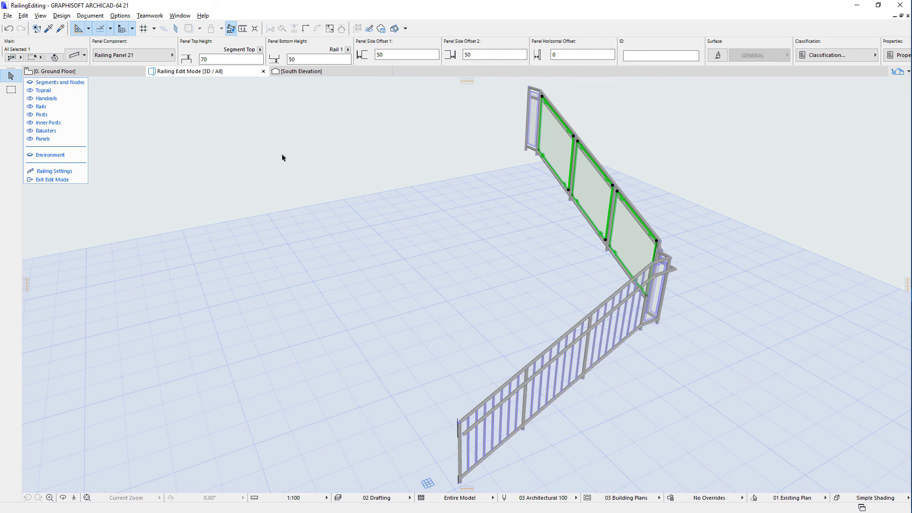
{"action": "left_click", "coordinate": [84, 55]}
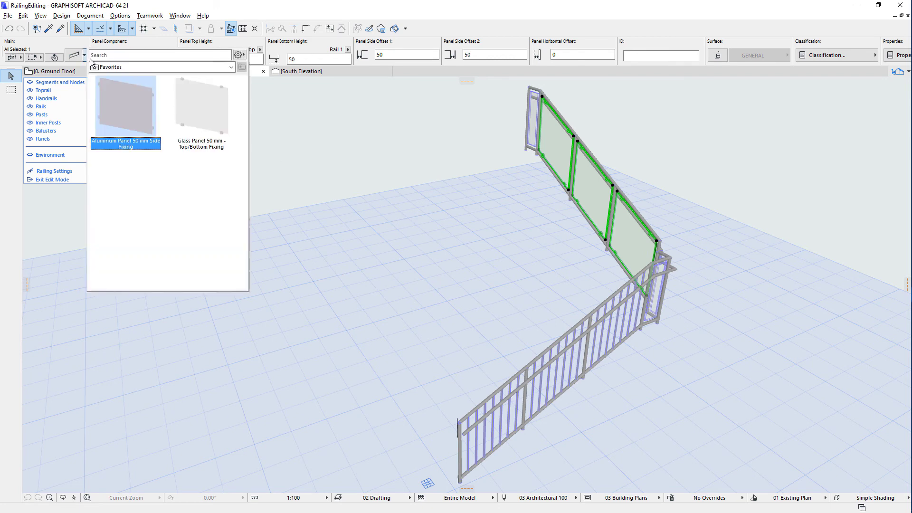
{"action": "double_click", "coordinate": [193, 112]}
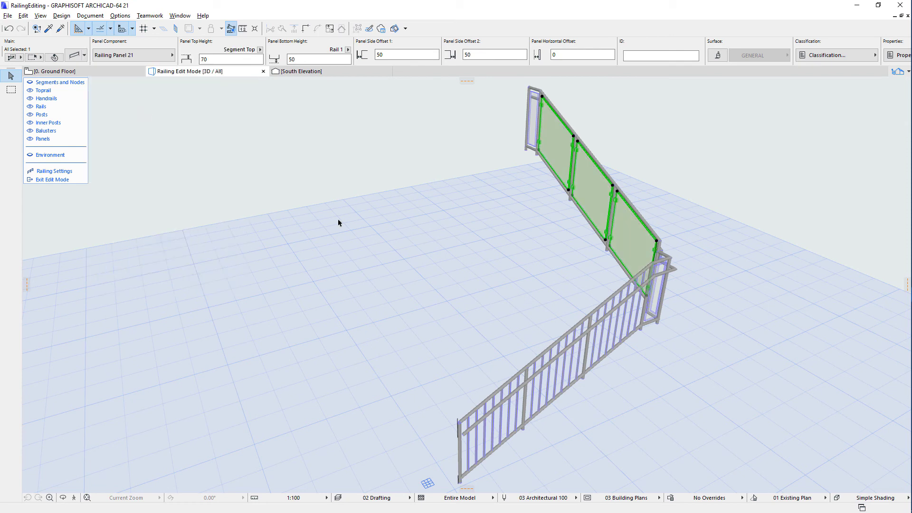
{"action": "key", "text": "Escape"}
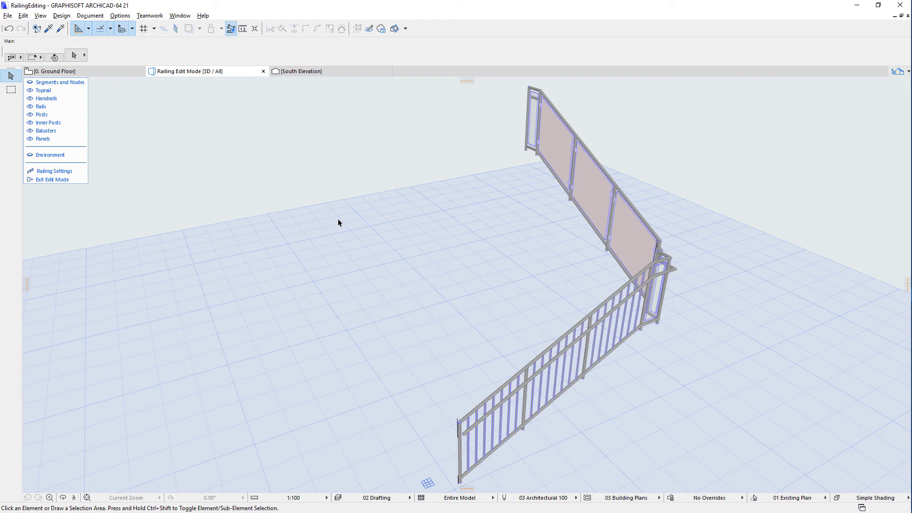
{"action": "left_click", "coordinate": [623, 226]}
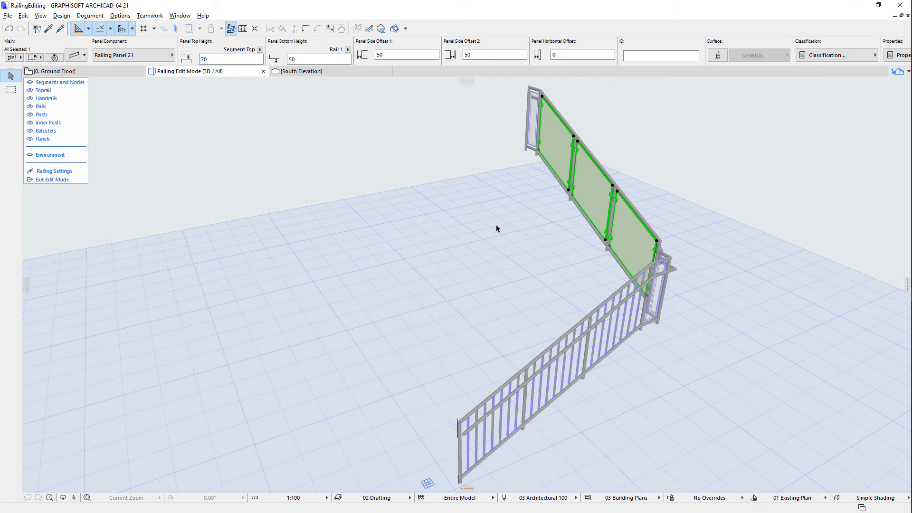
Convert the upper segment's panel pattern to segment length
{"action": "right_click", "coordinate": [324, 176]}
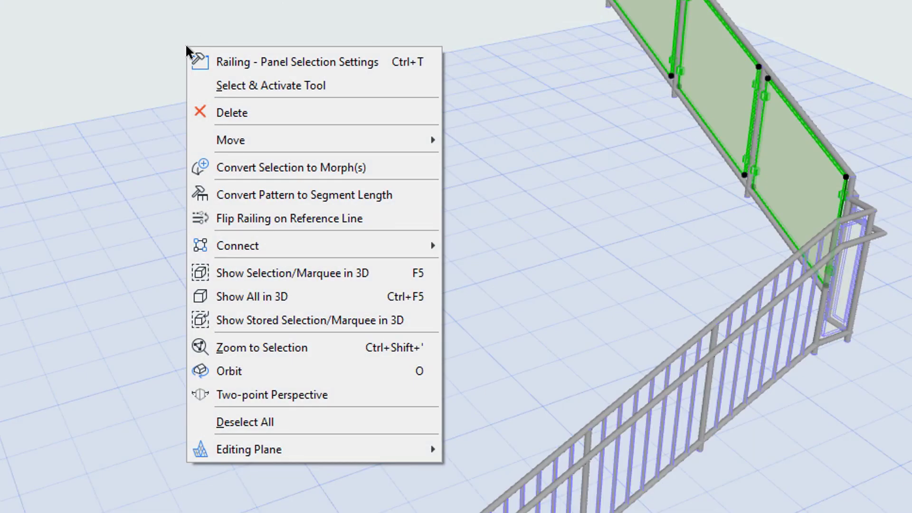
{"action": "left_click", "coordinate": [431, 194]}
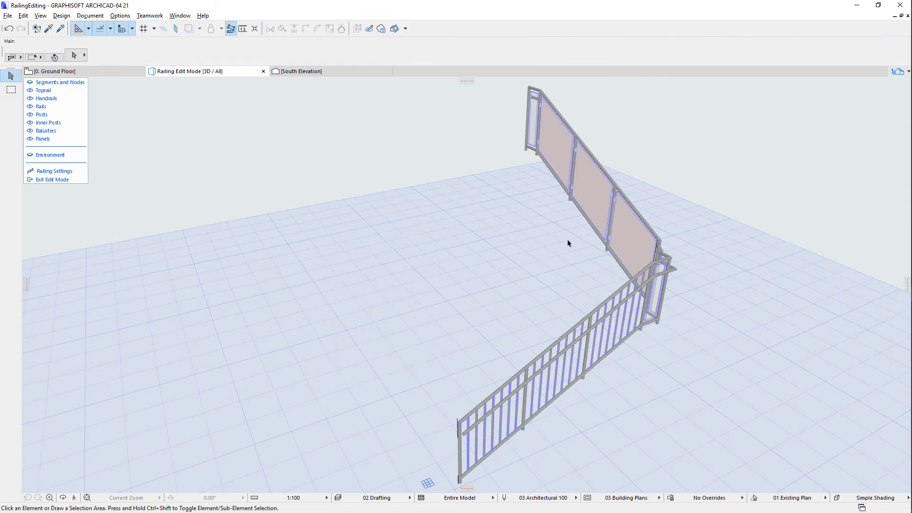
{"action": "key", "text": "o"}
Change the lower-right end panel to Glass Panel 50 mm - Top/Bottom Fixing
{"action": "left_click", "coordinate": [626, 229]}
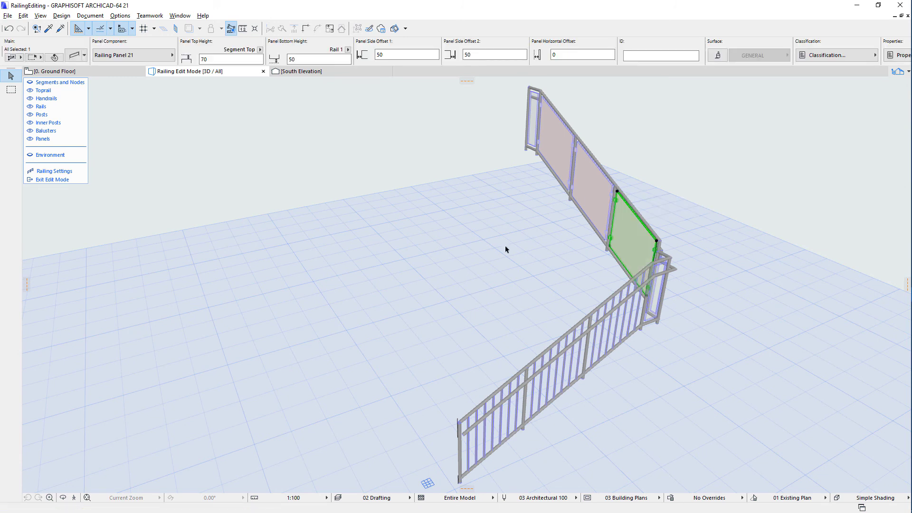
{"action": "key", "text": "Escape"}
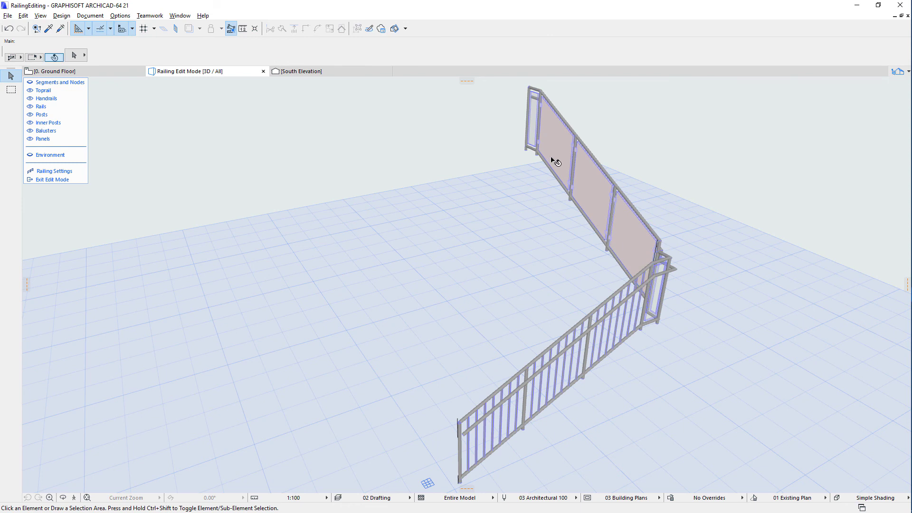
{"action": "left_click", "coordinate": [556, 162]}
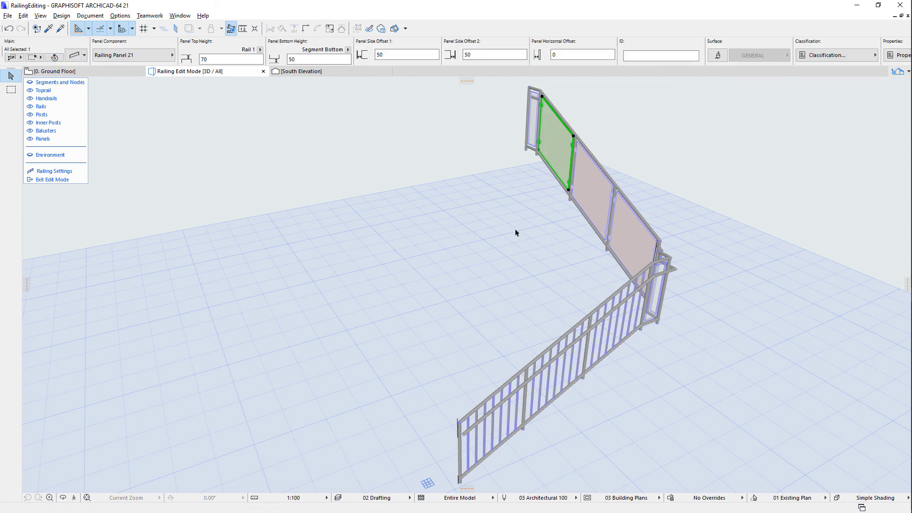
{"action": "left_click", "coordinate": [623, 243]}
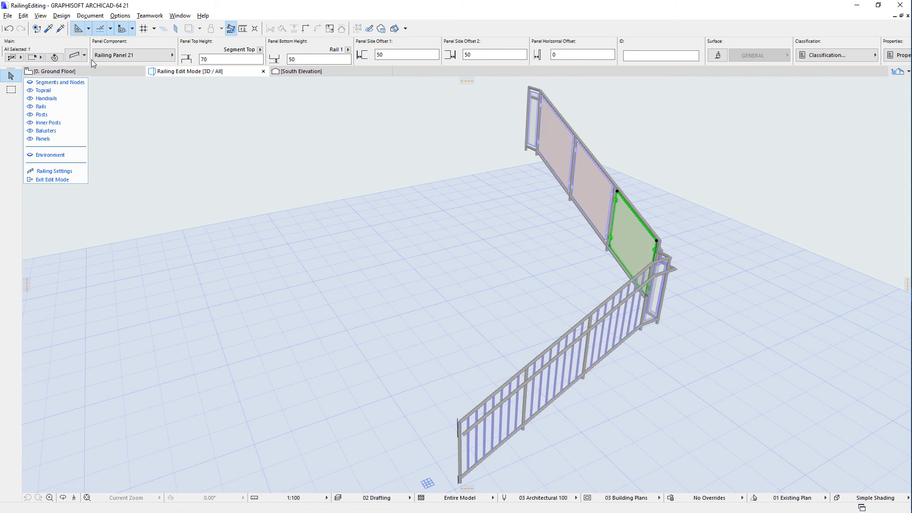
{"action": "left_click", "coordinate": [129, 54]}
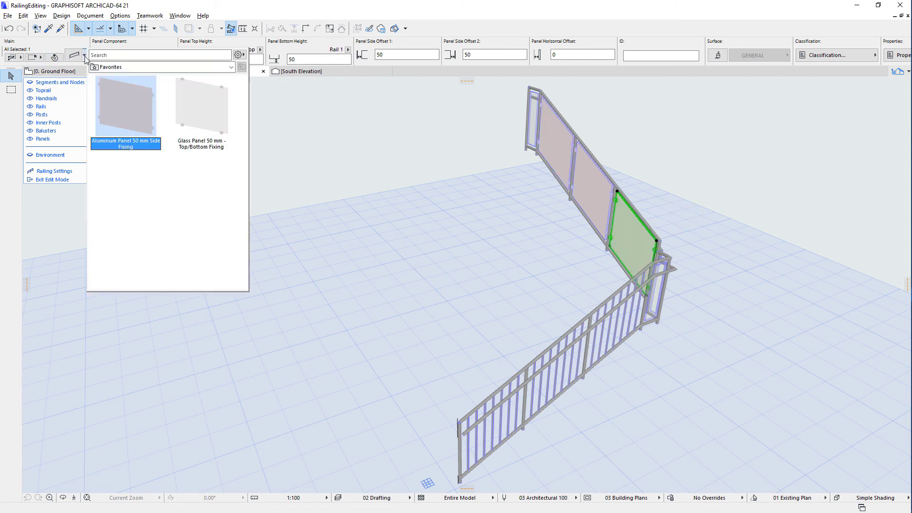
{"action": "left_click", "coordinate": [206, 111]}
{"action": "left_click", "coordinate": [486, 229]}
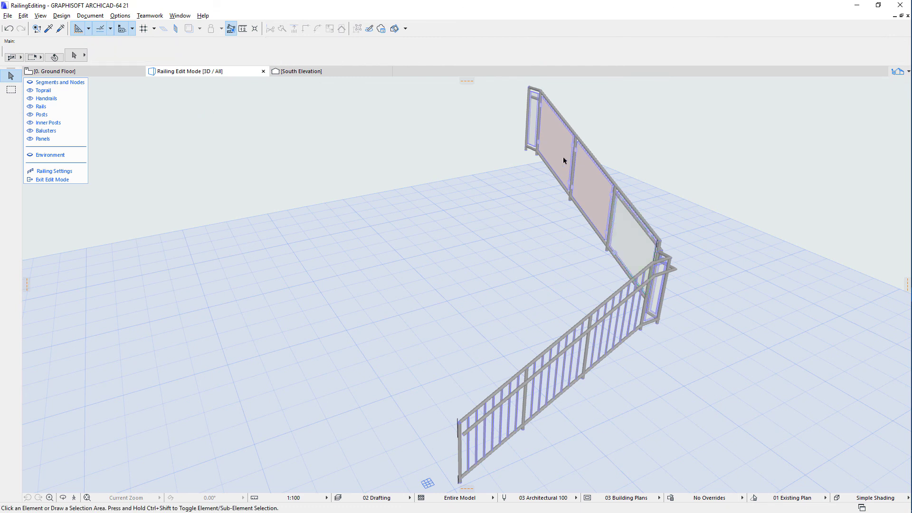
Change the top-left end panel to Glass Panel 50 mm - Top/Bottom Fixing too
{"action": "key", "text": "o"}
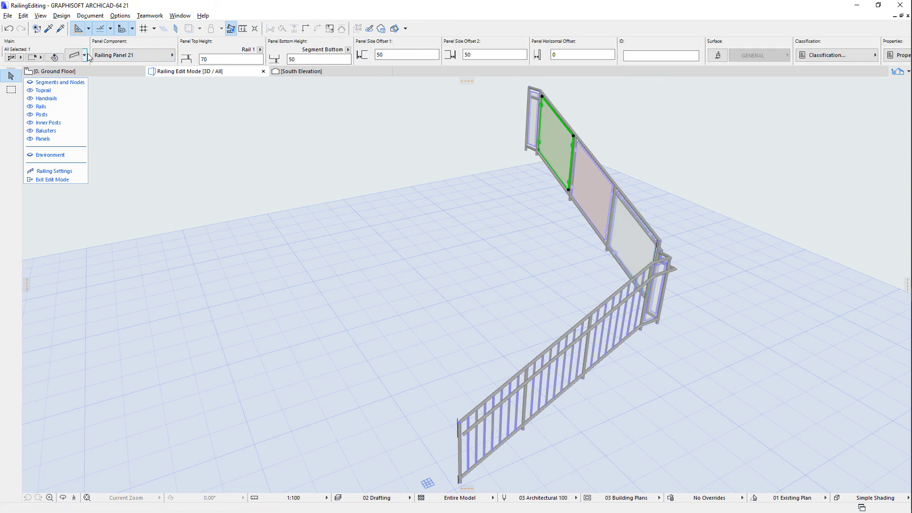
{"action": "left_click", "coordinate": [88, 55]}
{"action": "left_click", "coordinate": [193, 118]}
{"action": "left_click", "coordinate": [544, 249]}
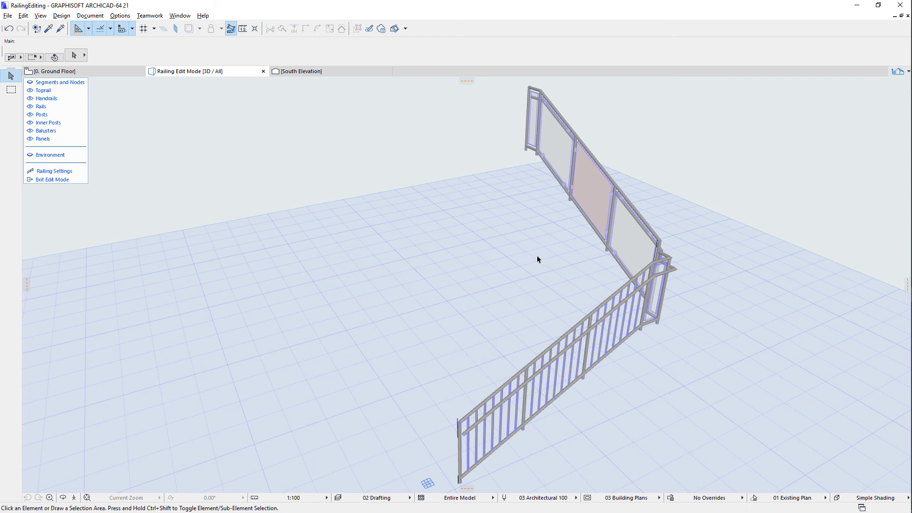
Show the Environment, exit edit mode, and flip the railing on its reference line
{"action": "left_click", "coordinate": [76, 154]}
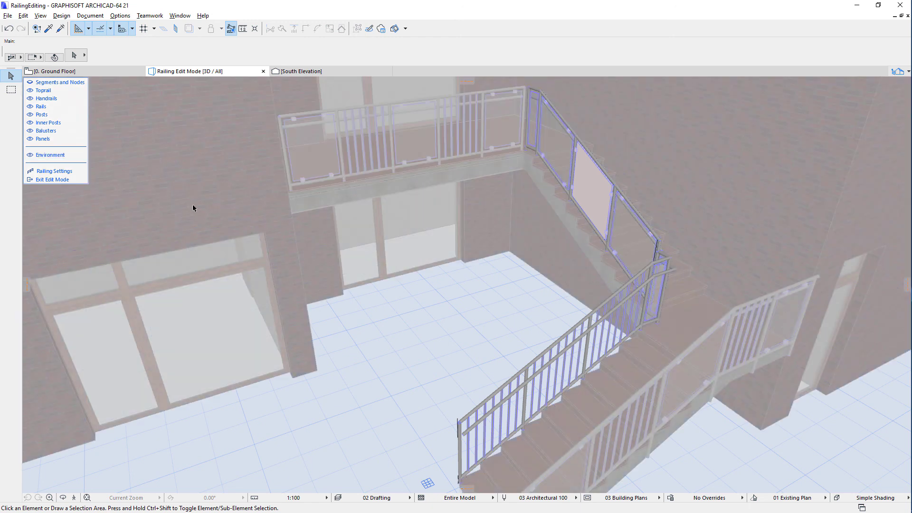
{"action": "left_click", "coordinate": [54, 180]}
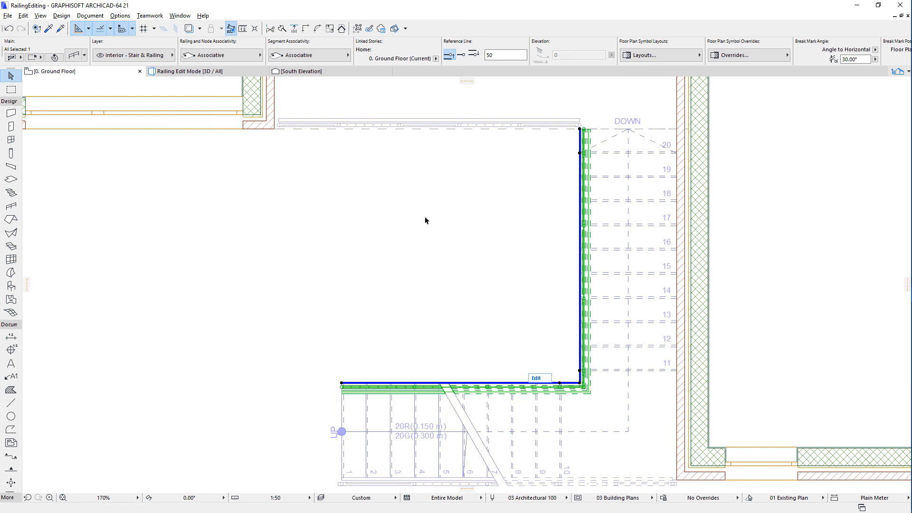
{"action": "right_click", "coordinate": [425, 221]}
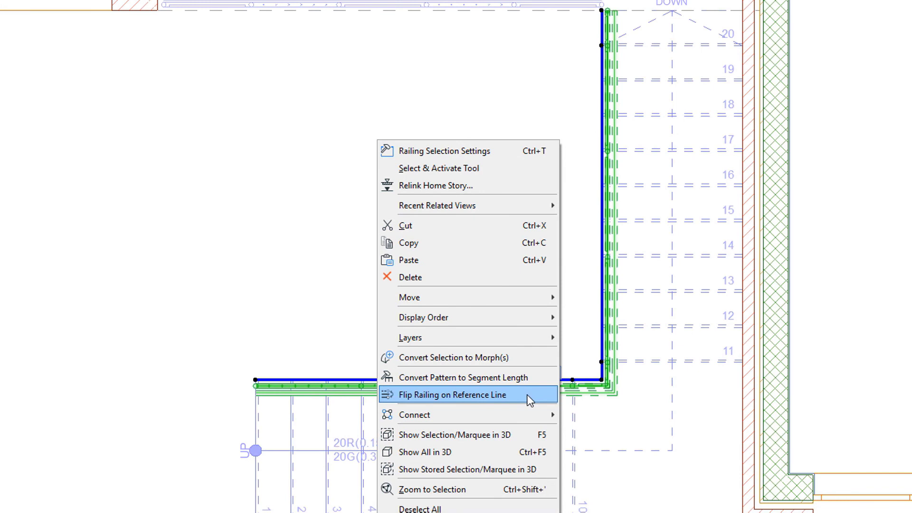
{"action": "left_click", "coordinate": [527, 394]}
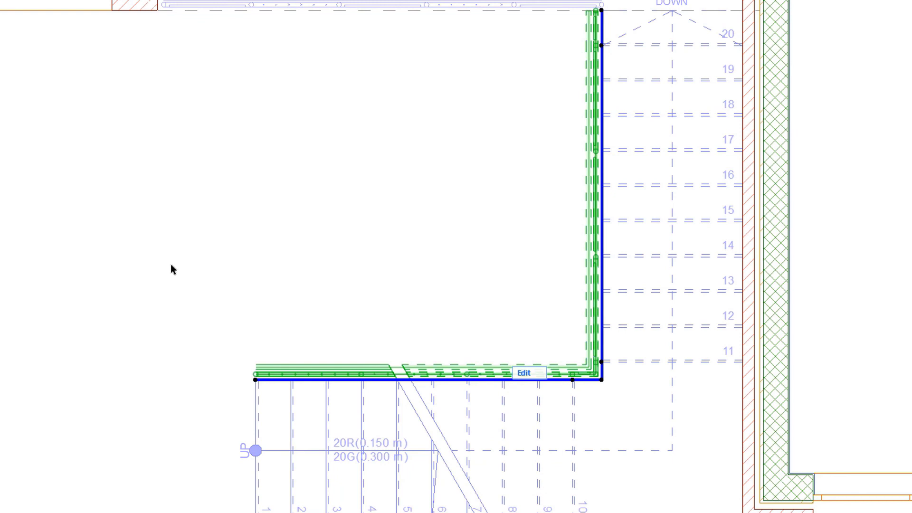
Flip the railing back and again so it ends on the inner side, then deselect
{"action": "right_click", "coordinate": [26, 120]}
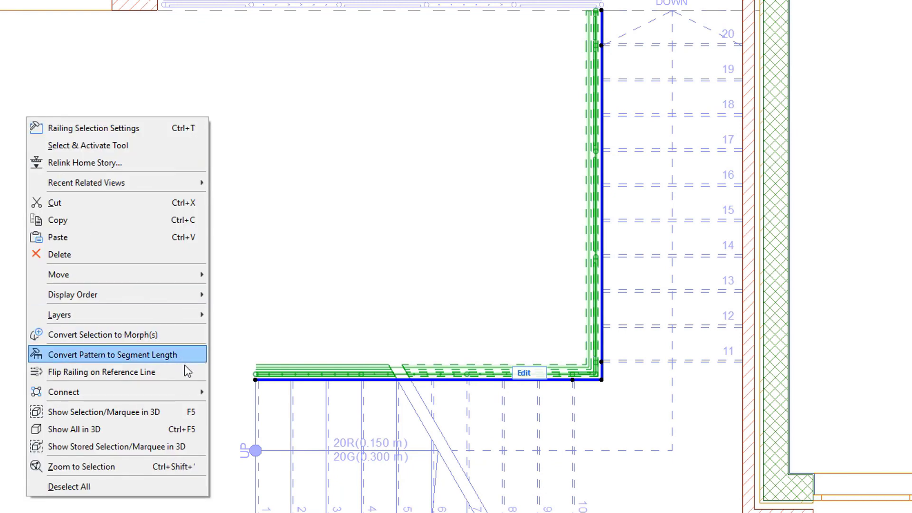
{"action": "left_click", "coordinate": [193, 378]}
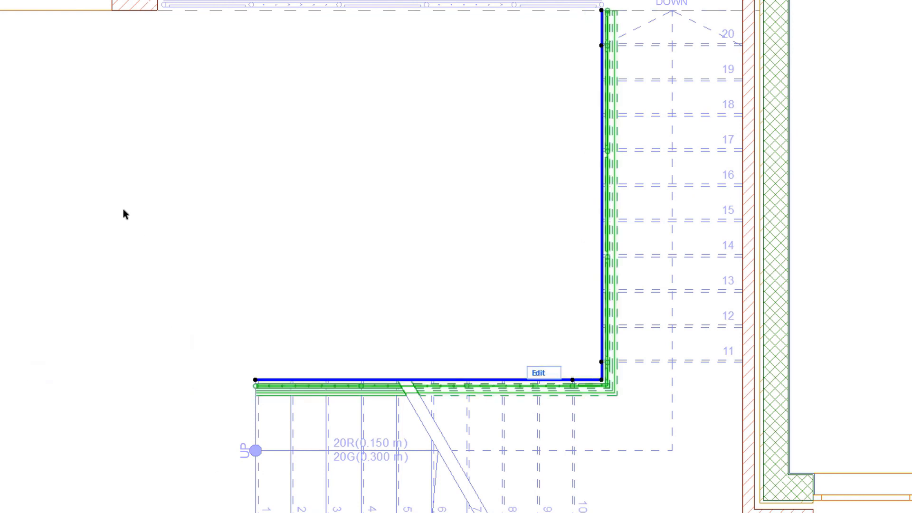
{"action": "right_click", "coordinate": [21, 112]}
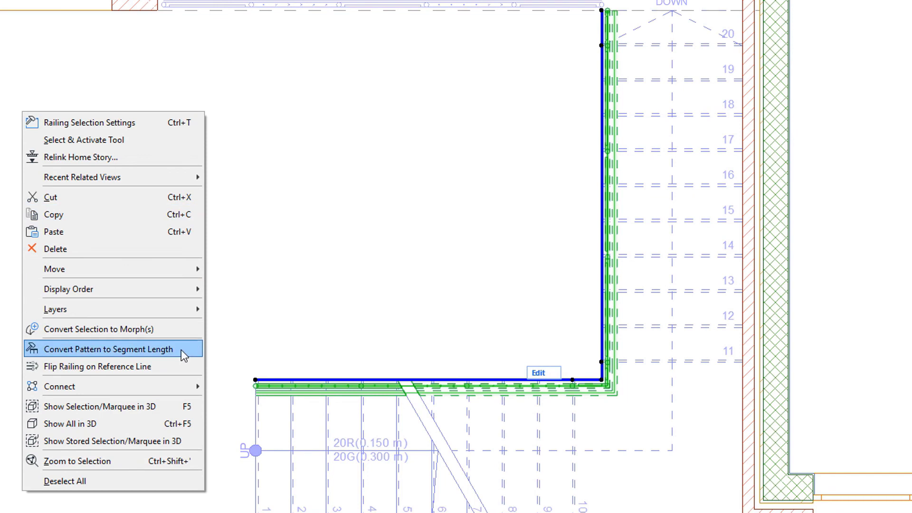
{"action": "left_click", "coordinate": [191, 376]}
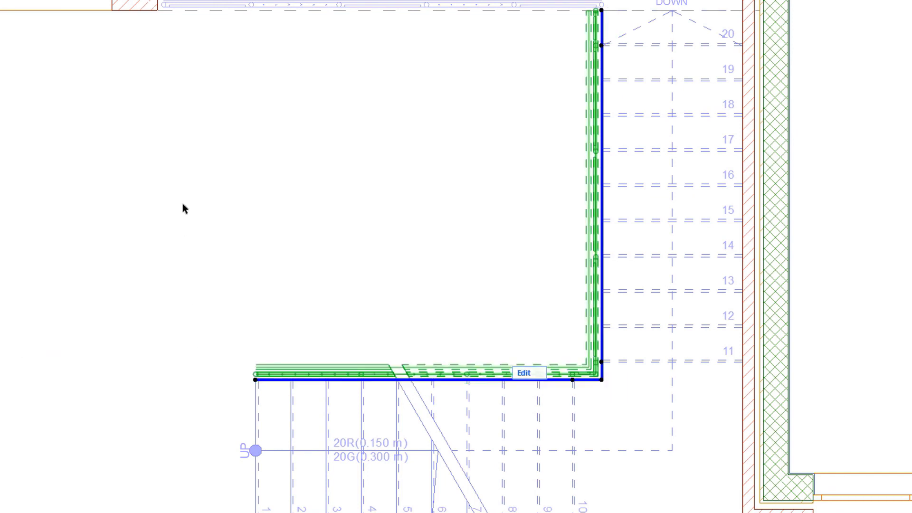
{"action": "key", "text": "Escape"}
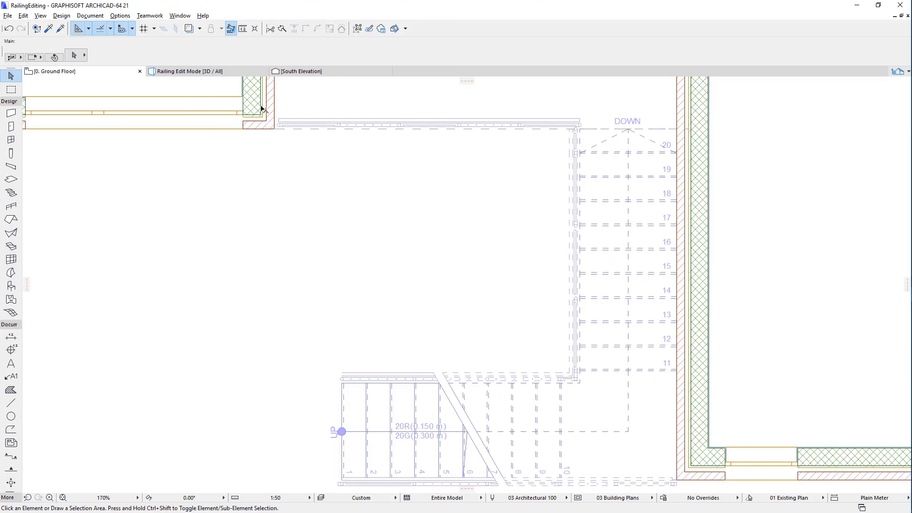
Return to the Railing Edit Mode 3D view to see the edited railing in the building
{"action": "left_click", "coordinate": [246, 73]}
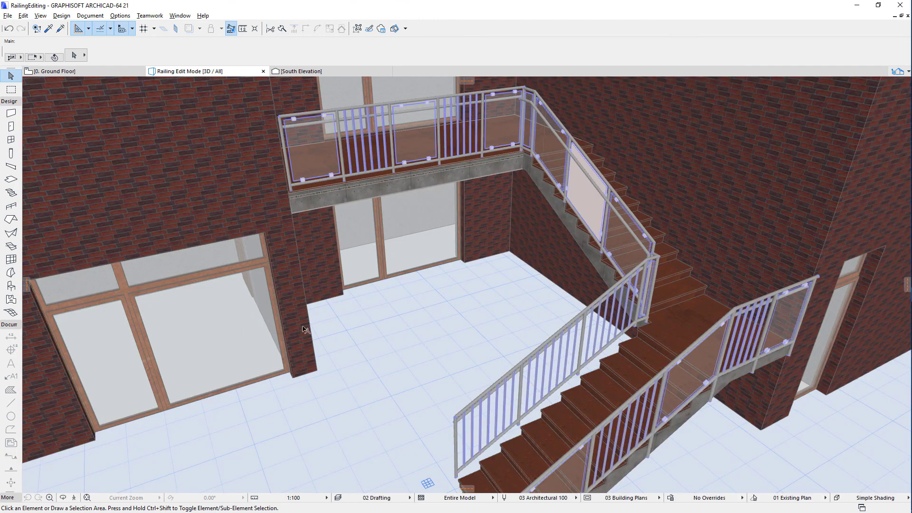